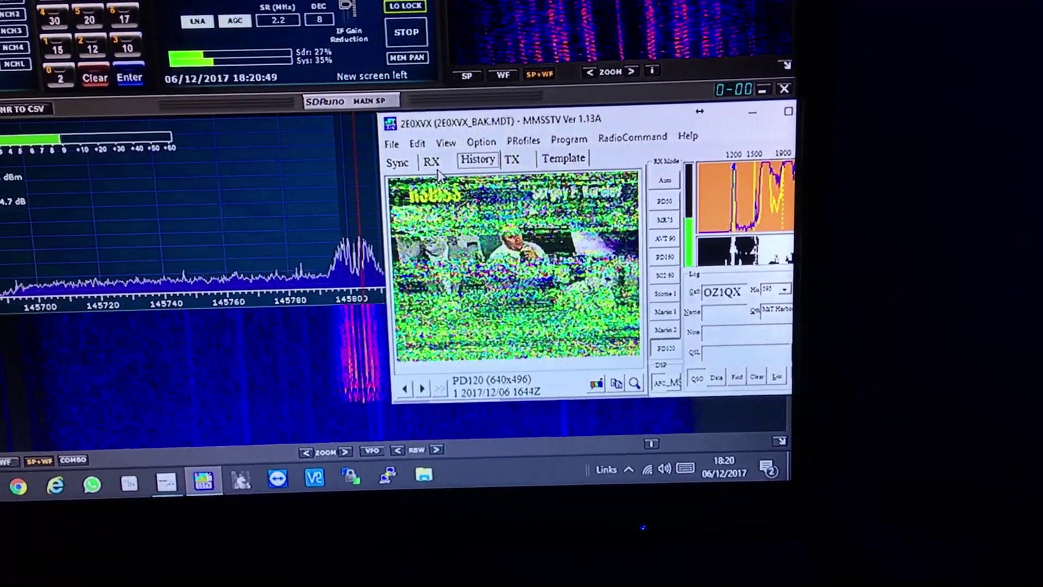
Switch MMSSTV from History to the RX view to watch the incoming RS0ISS picture decode.
{"action": "left_click", "coordinate": [419, 159]}
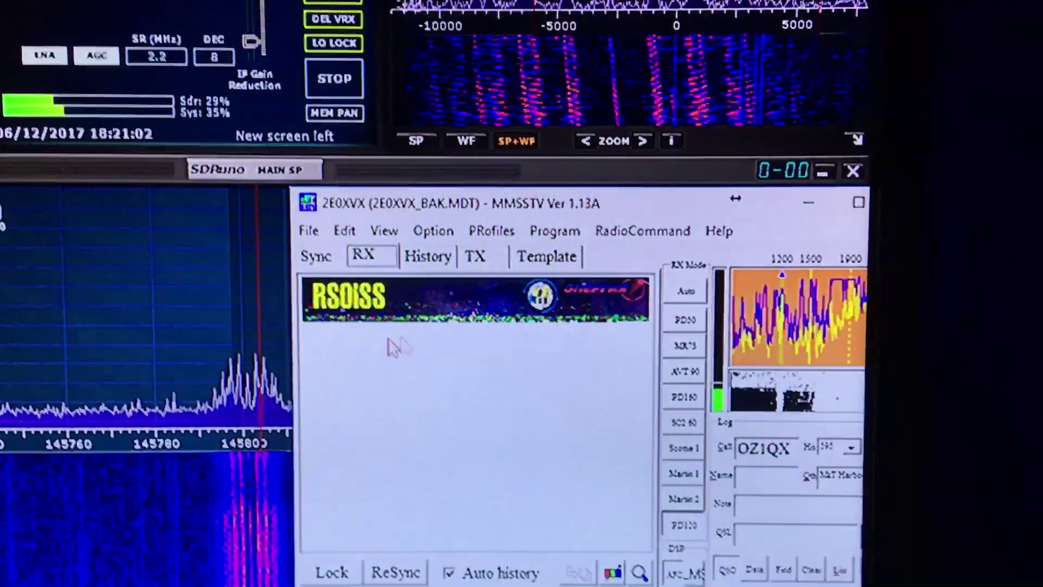
Move the MMSSTV window left while the three-portrait RS0ISS image finishes decoding.
{"action": "left_click_drag", "start_coordinate": [587, 194], "coordinate": [515, 167]}
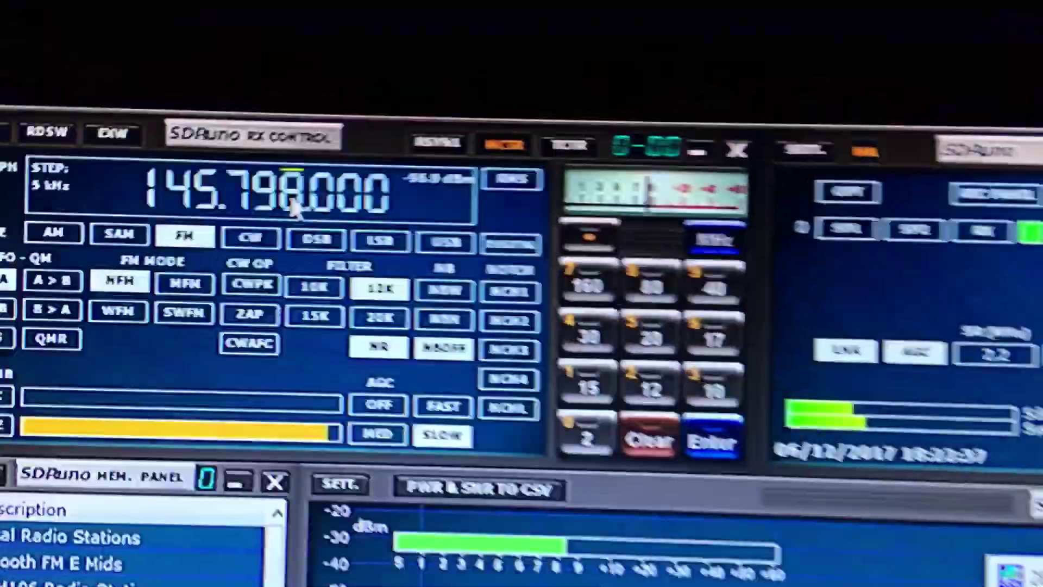
{"action": "scroll", "coordinate": [443, 260], "scroll_direction": "down", "scroll_amount": 1}
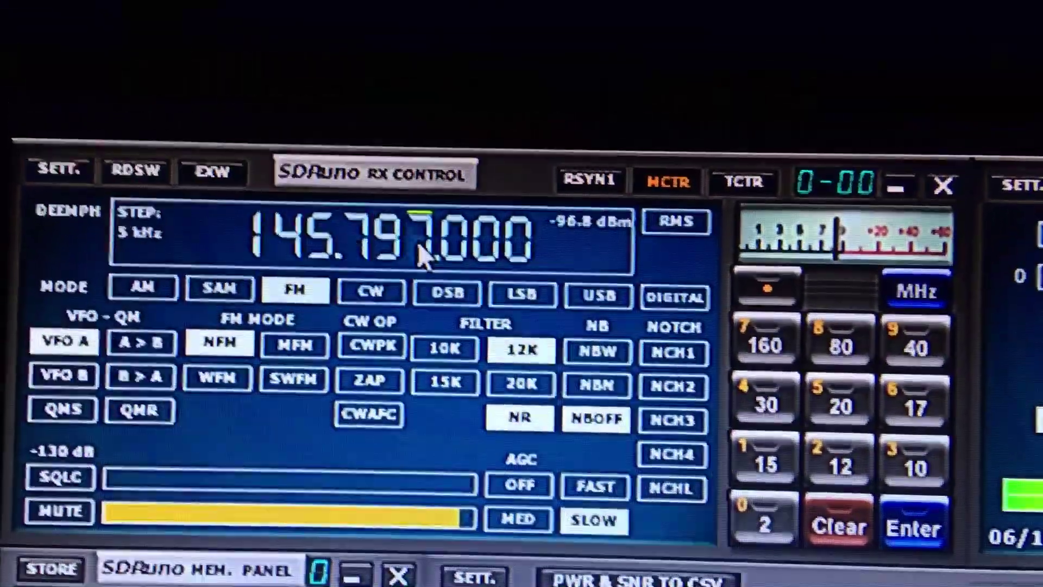